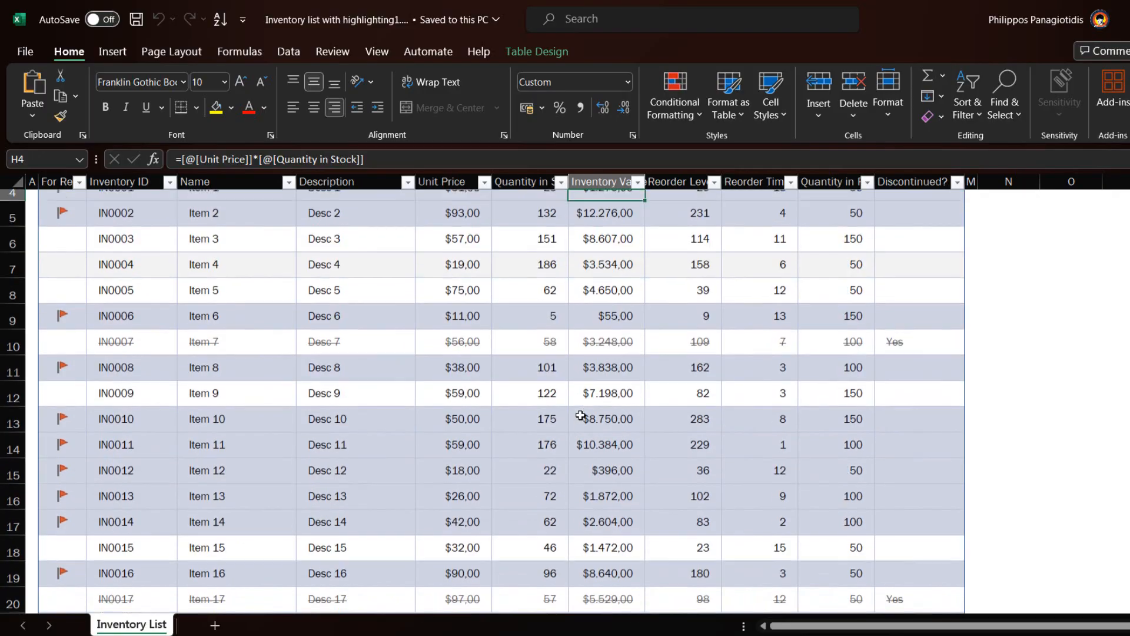
pyautogui.scroll(-2, 586, 404)
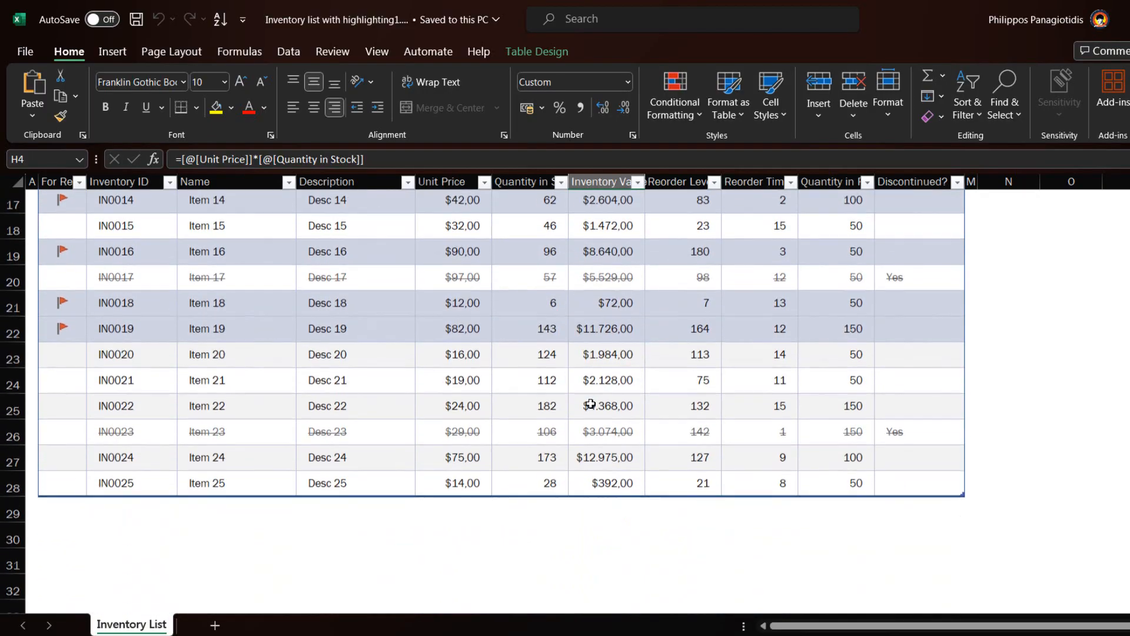
pyautogui.scroll(3, 588, 402)
pyautogui.scroll(4, 598, 401)
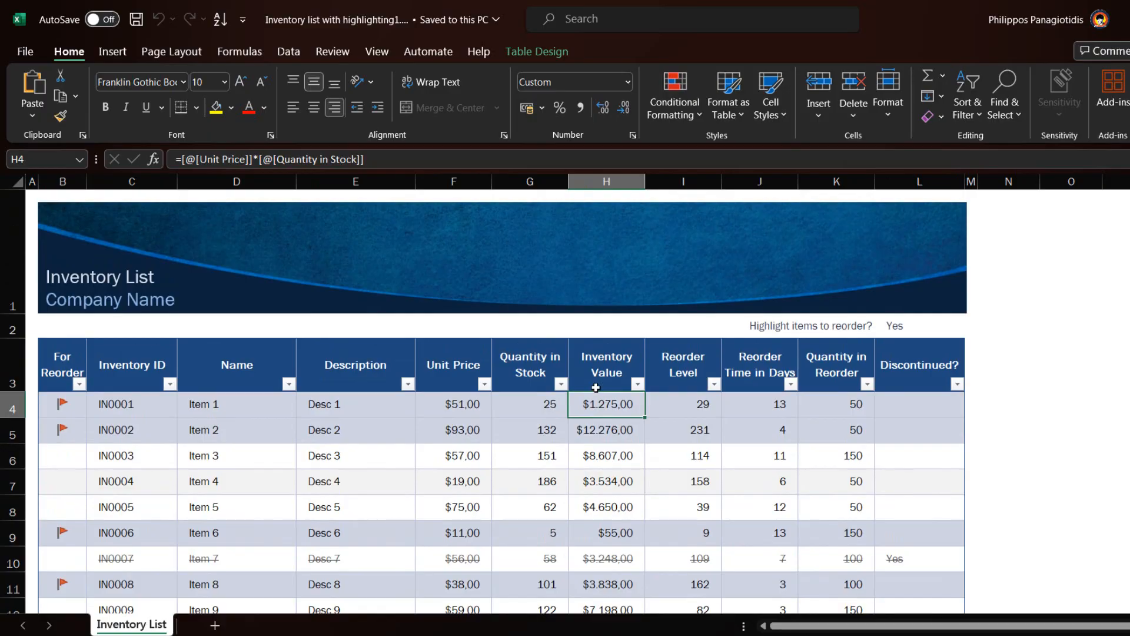
pyautogui.click(253, 389)
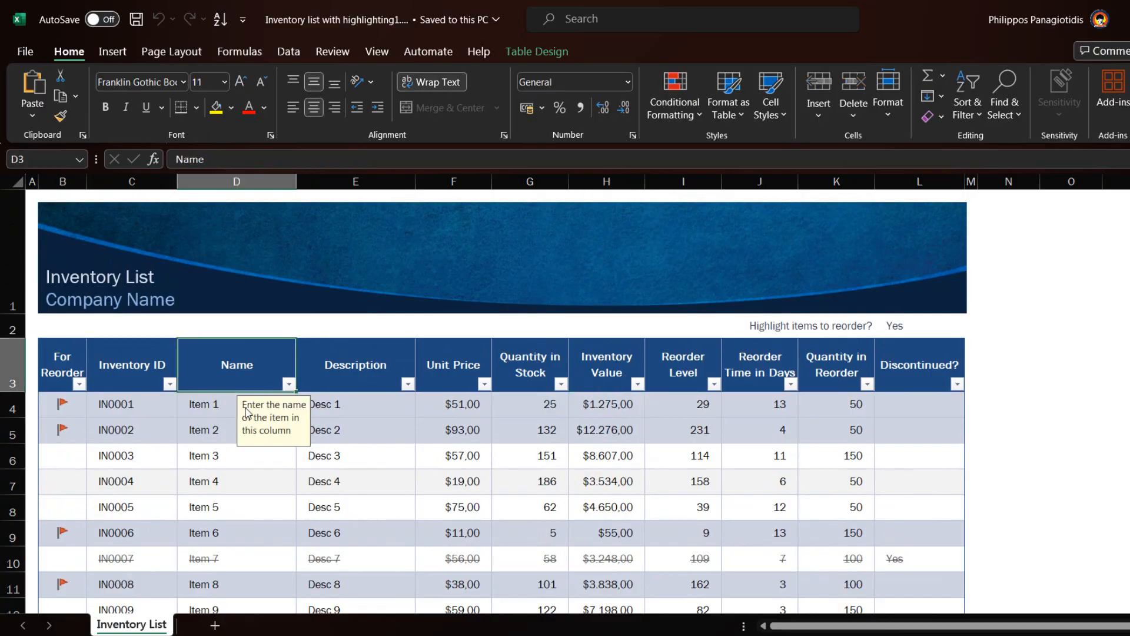
pyautogui.click(226, 406)
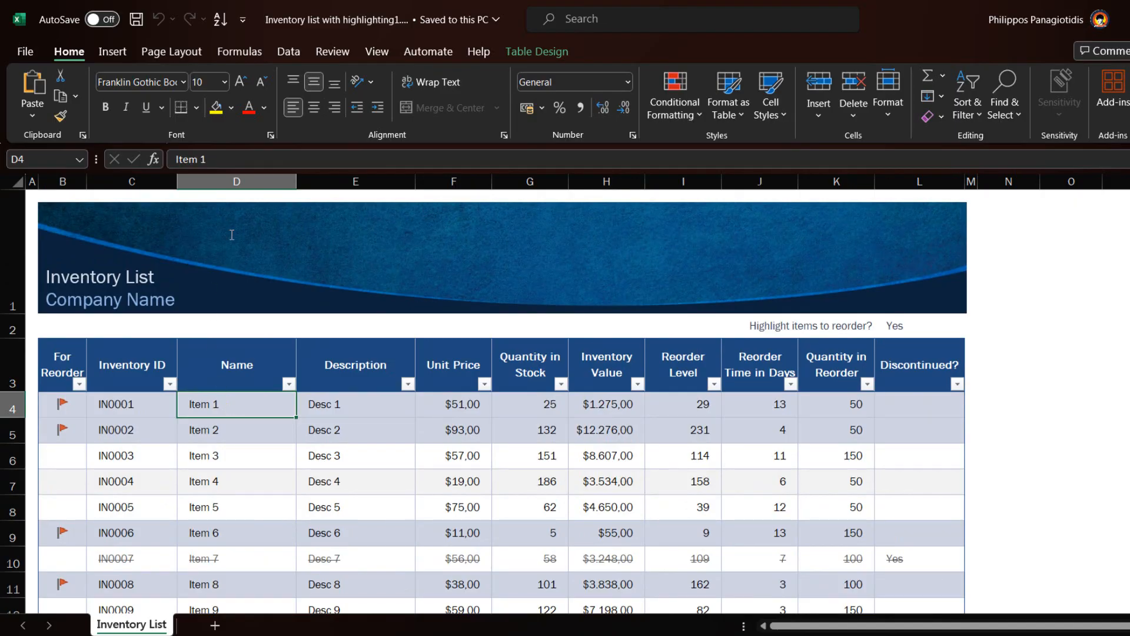
# Start recording actions for a new Office Script in absolute mode
pyautogui.click(430, 54)
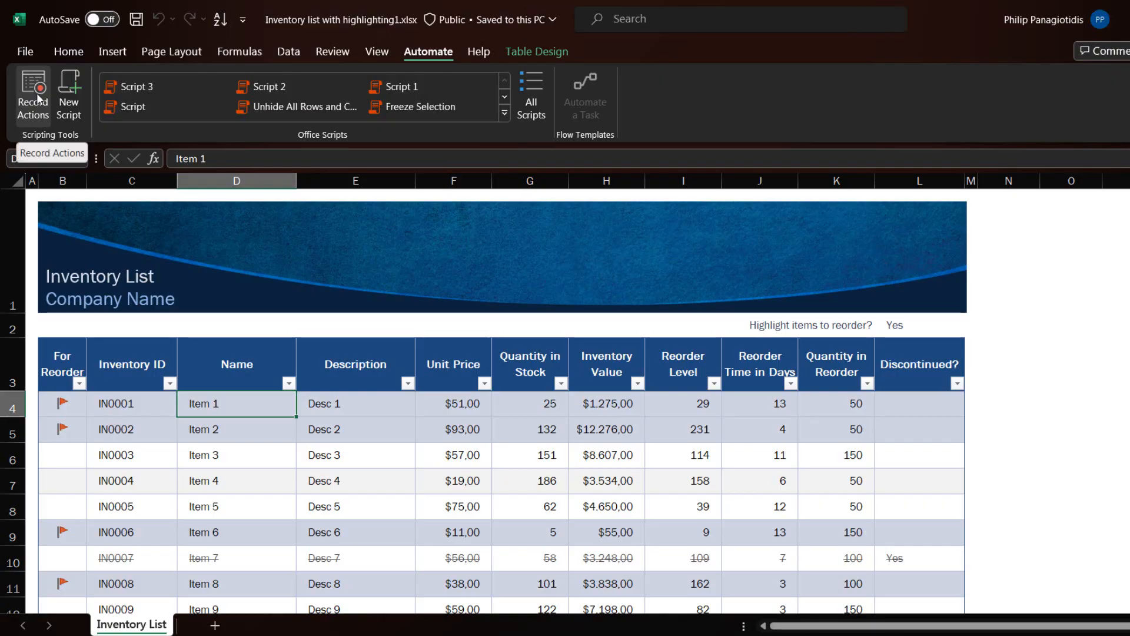
pyautogui.click(37, 97)
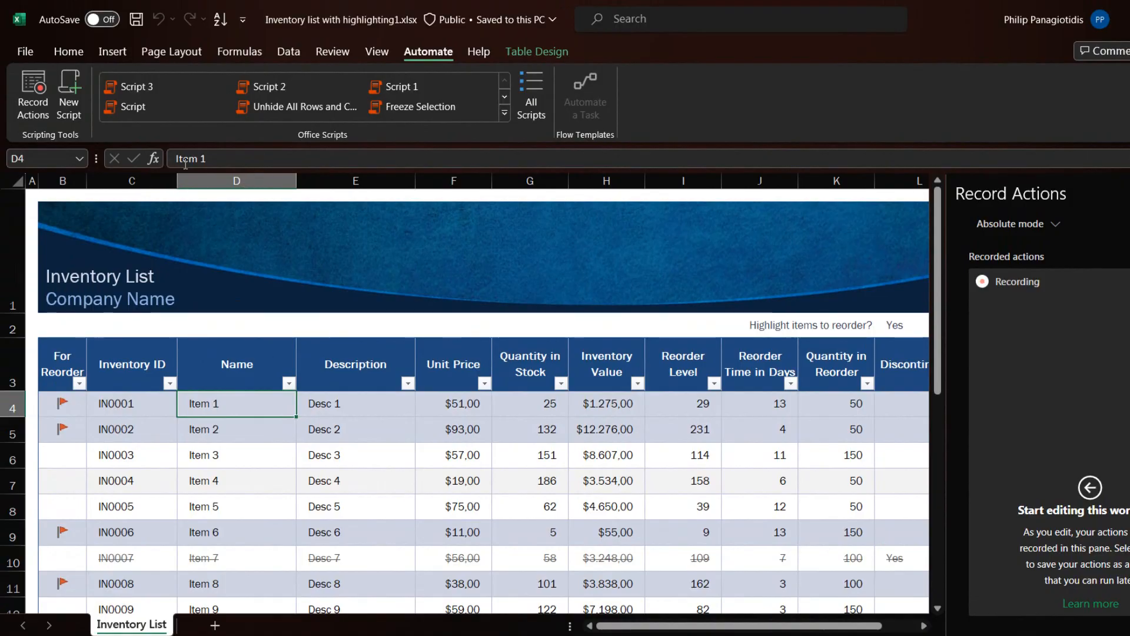
pyautogui.click(31, 86)
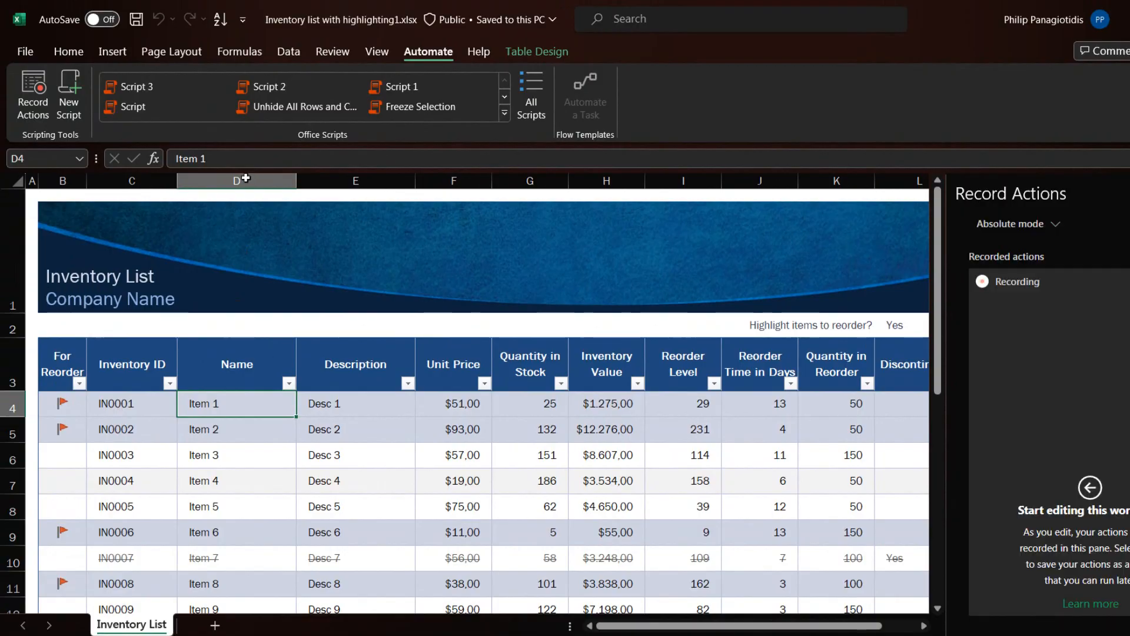
# Format the whole Name column (D) as bold, font size 12, with red text
pyautogui.click(246, 177)
pyautogui.click(69, 51)
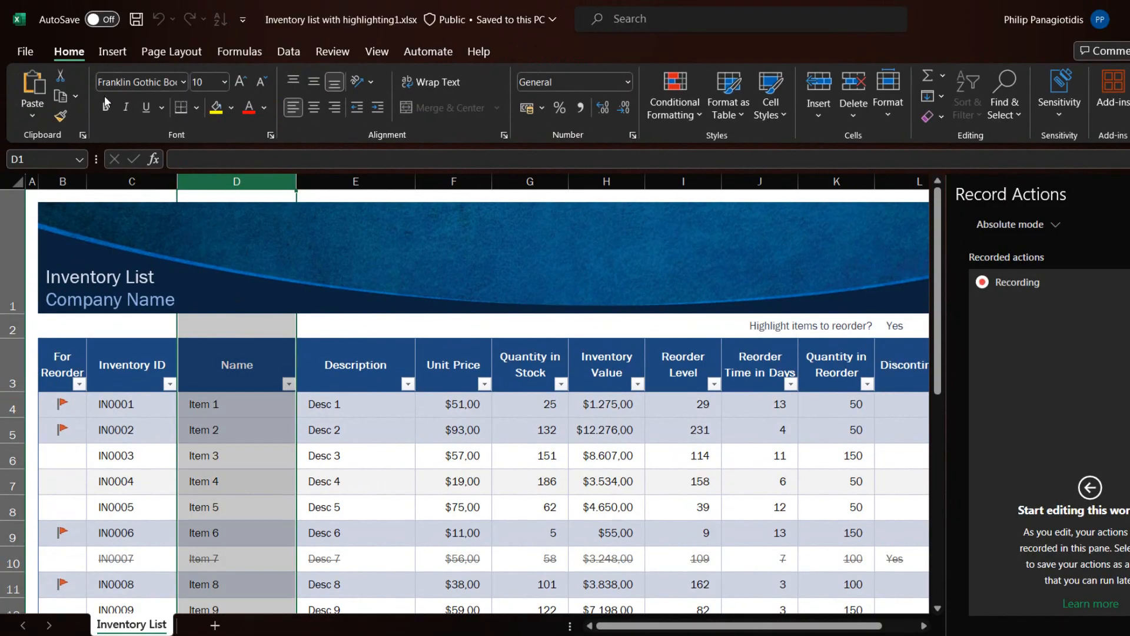
pyautogui.click(104, 108)
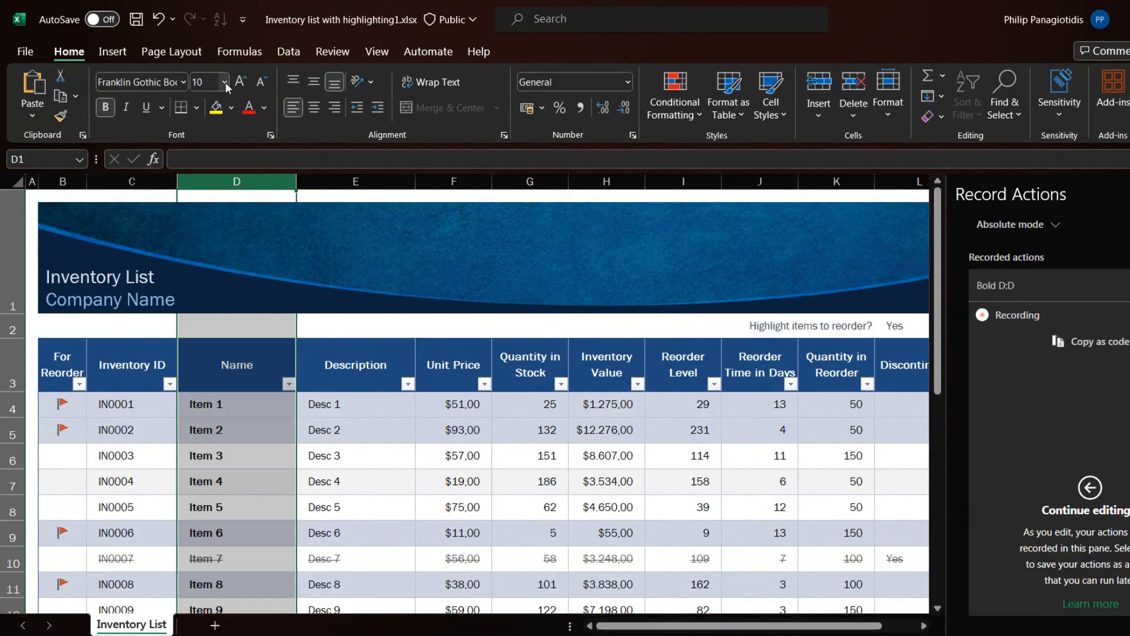
pyautogui.click(224, 82)
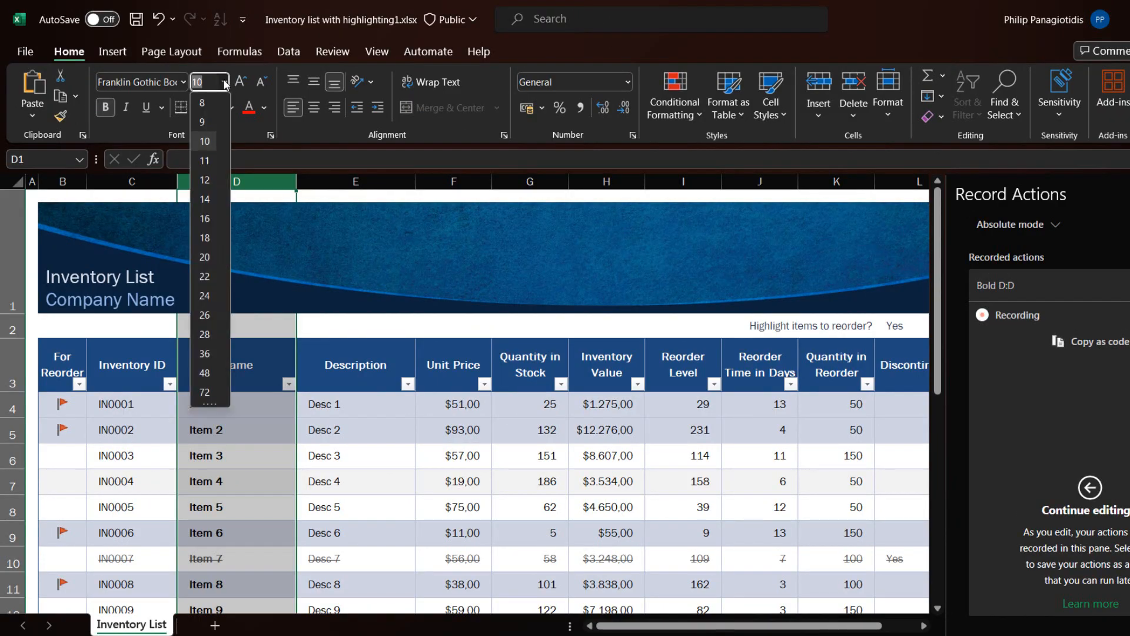
pyautogui.click(206, 179)
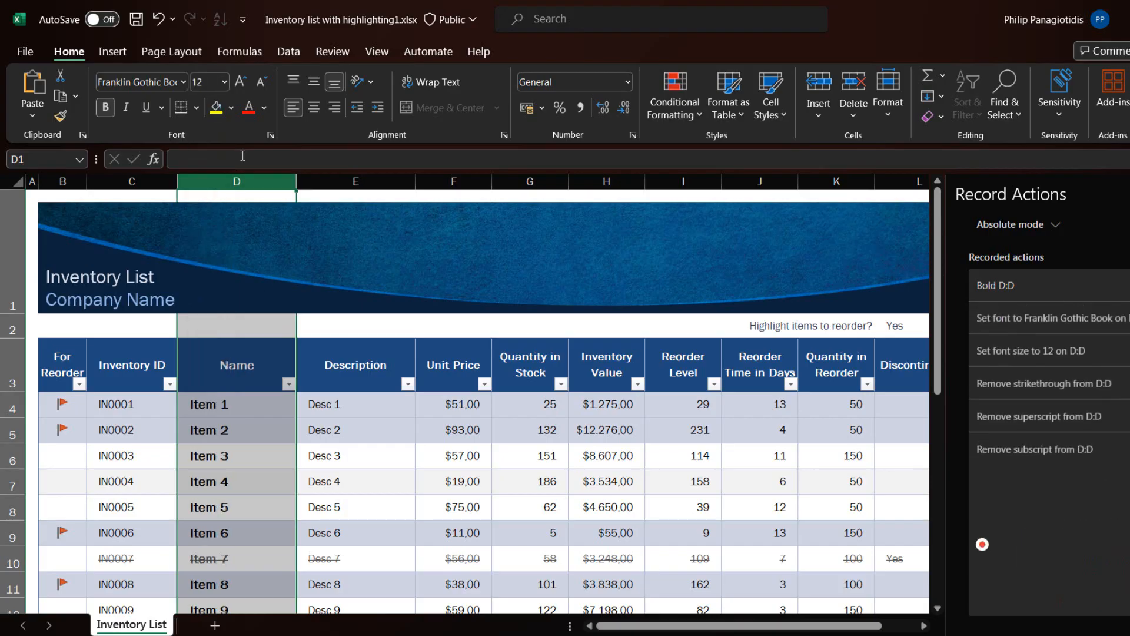
pyautogui.click(250, 109)
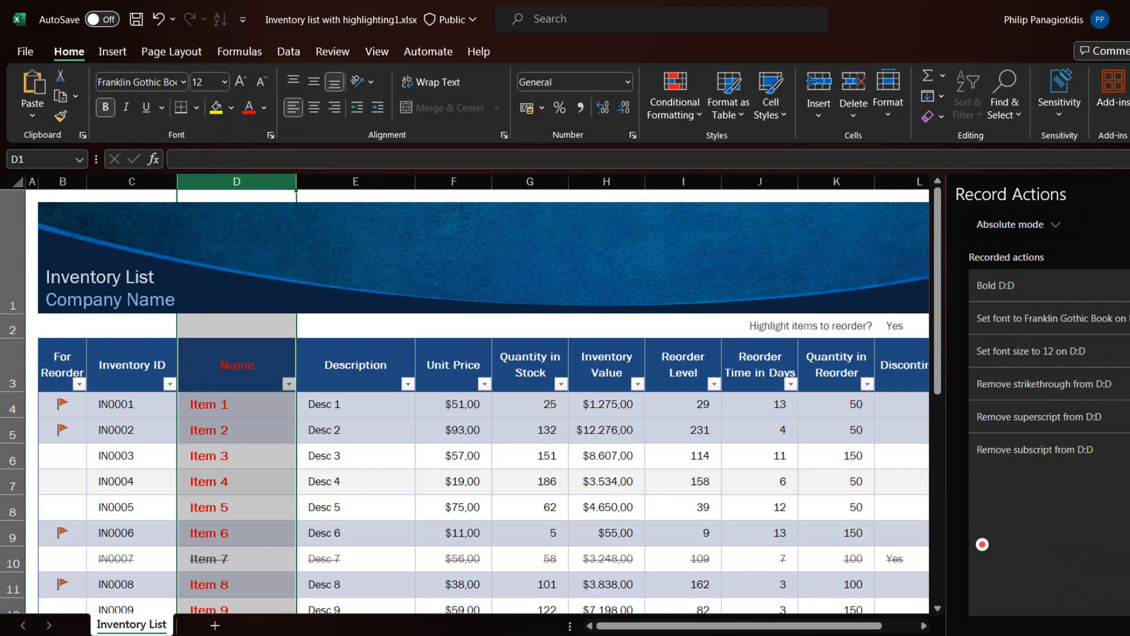
# Stop the recording, give the generated script the description "Format D Column", and close the script details
pyautogui.click(1127, 544)
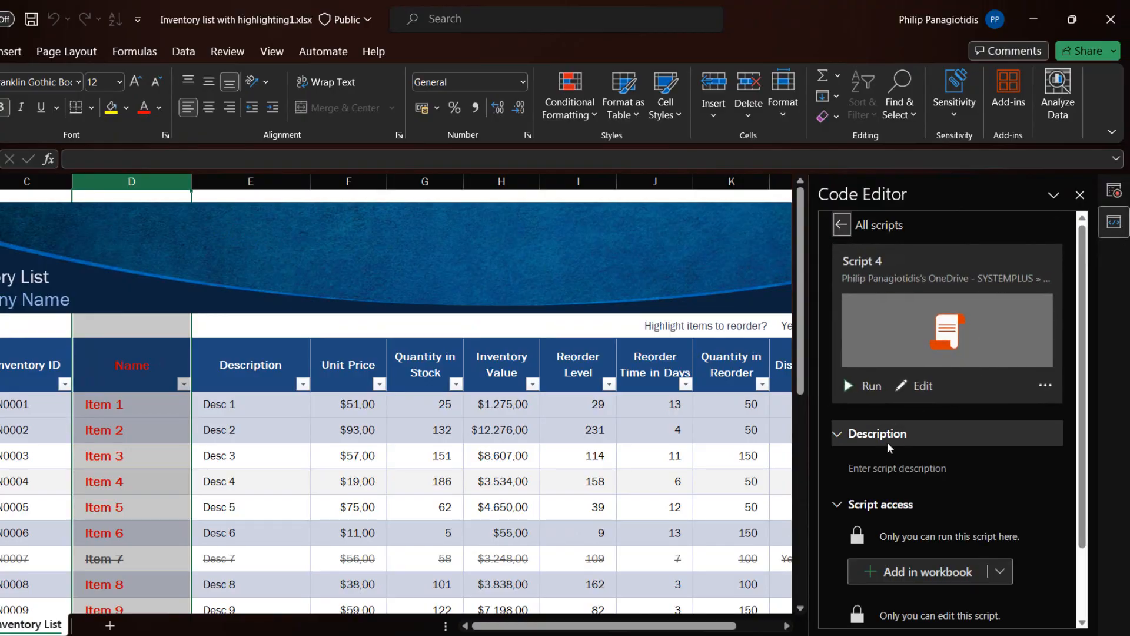
pyautogui.click(889, 470)
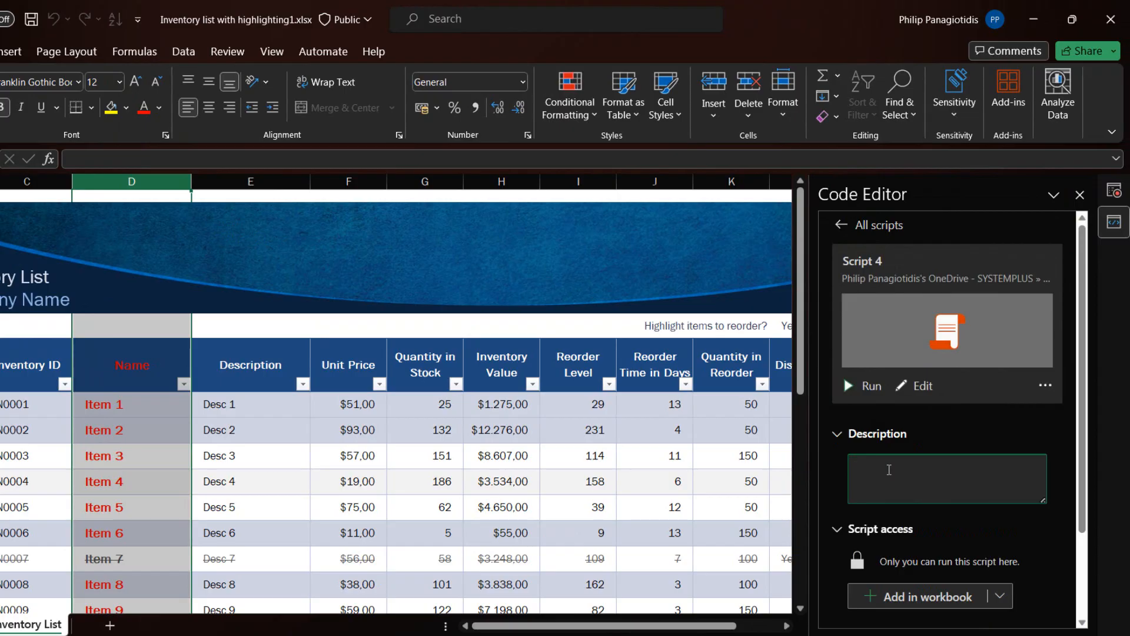
pyautogui.write('Format D Column')
pyautogui.click(942, 602)
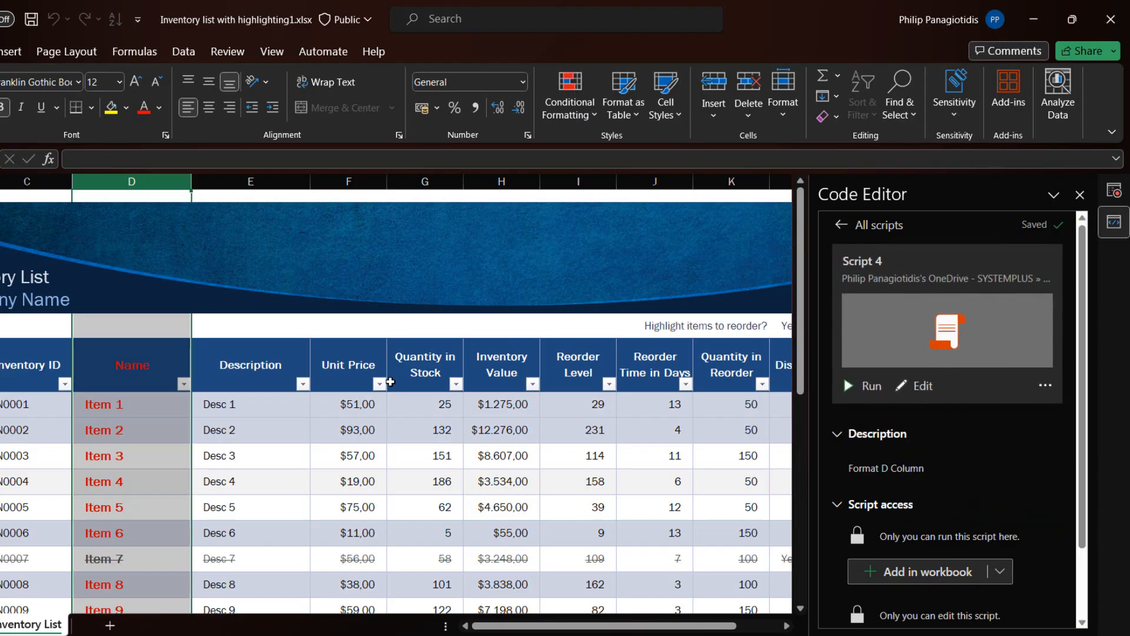
pyautogui.click(351, 375)
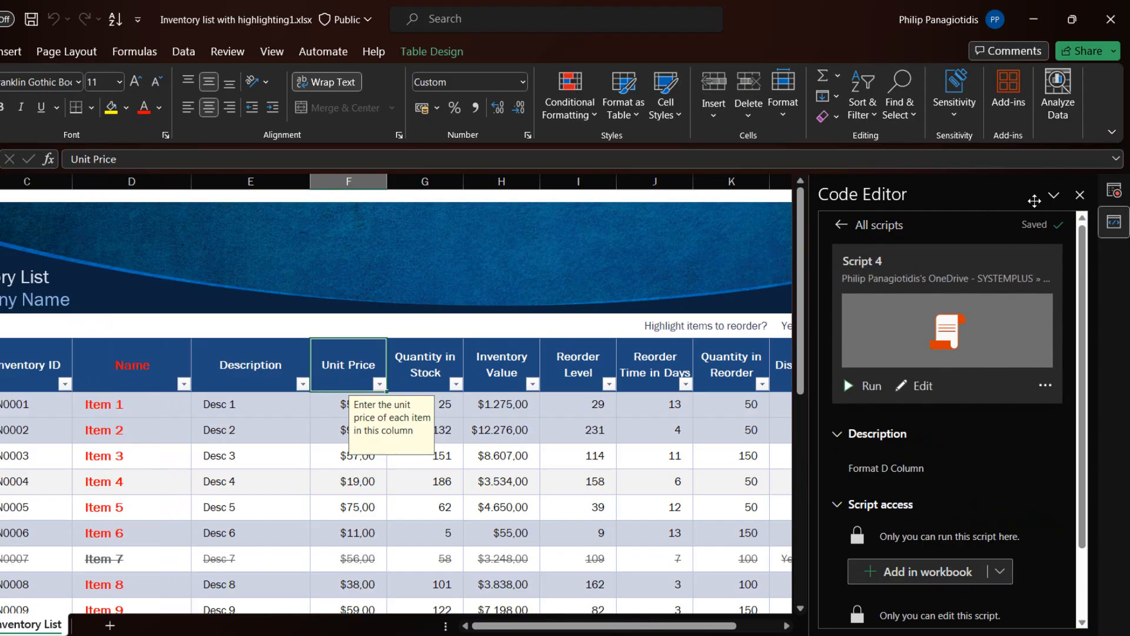
pyautogui.click(1087, 202)
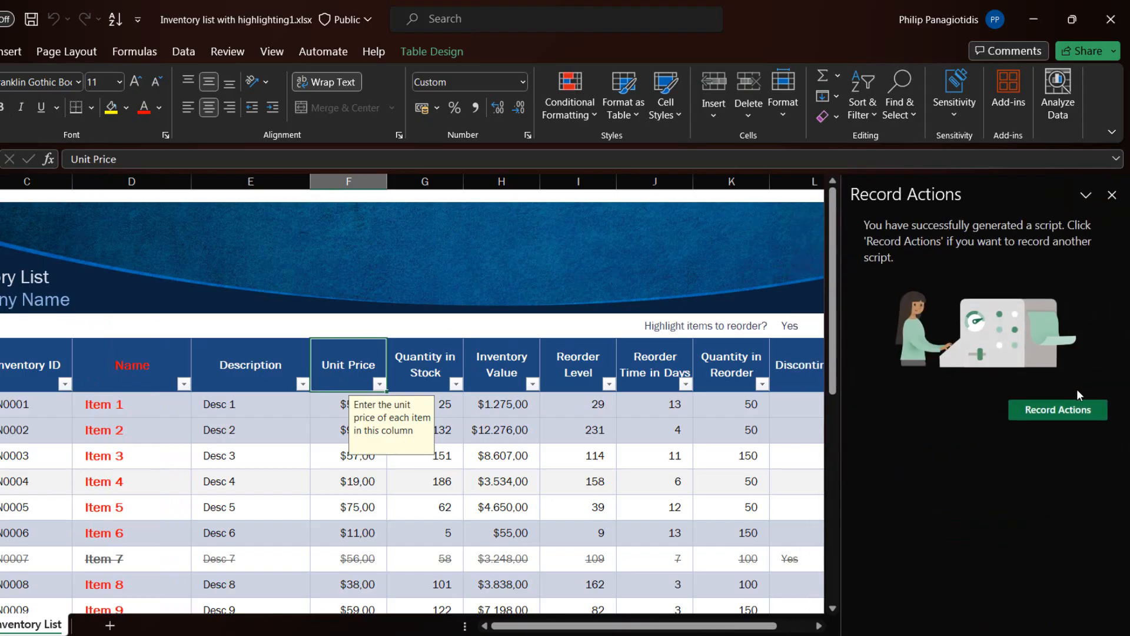
# Open the sample script "Remove Hyperlinks from Sheet", review its description and access options, and run it
pyautogui.click(327, 51)
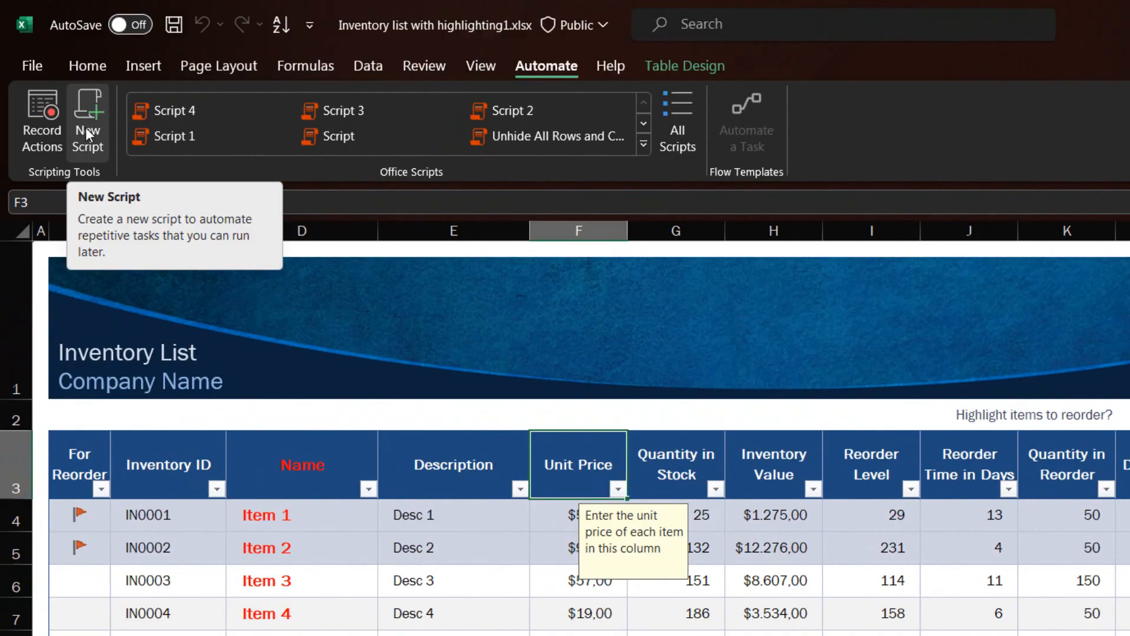
pyautogui.click(643, 144)
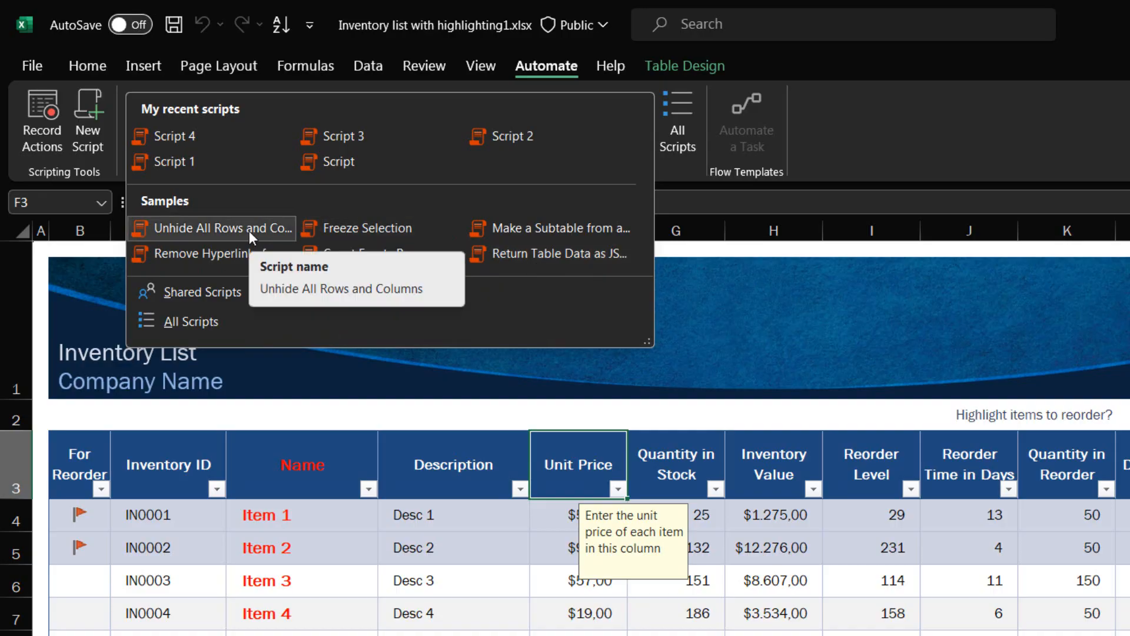
pyautogui.click(236, 251)
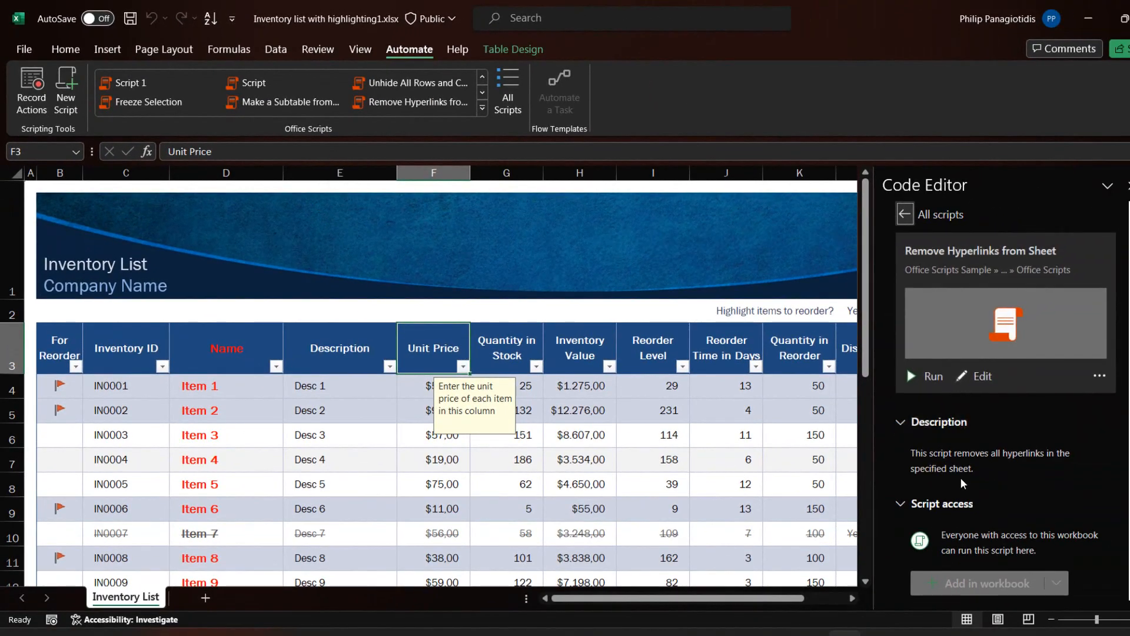
pyautogui.scroll(-2, 974, 458)
pyautogui.scroll(-1, 973, 454)
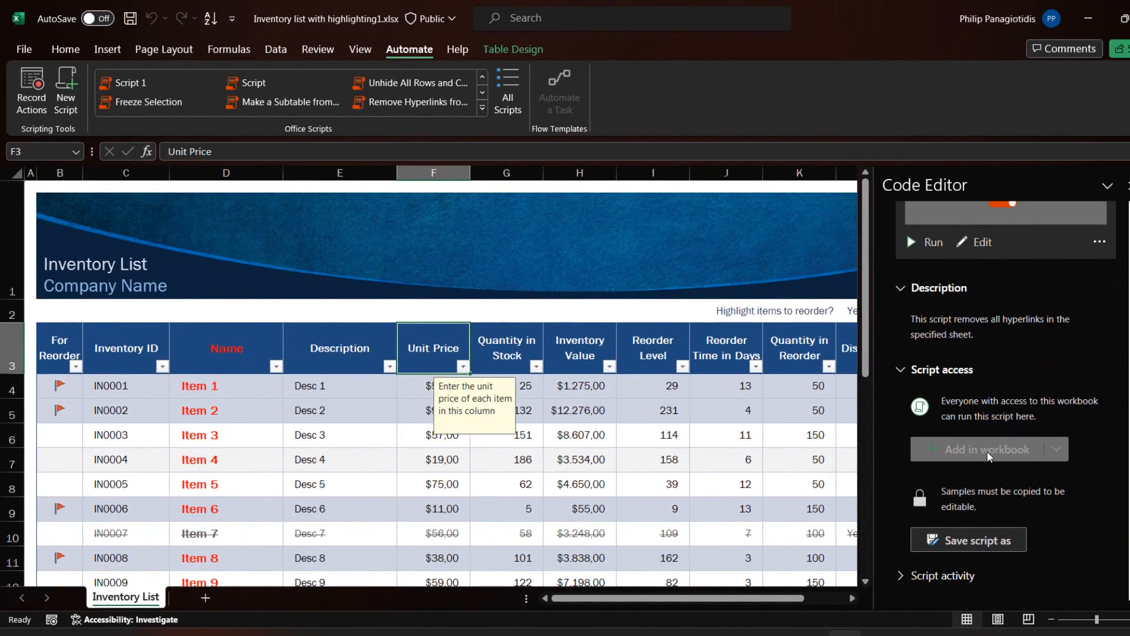
pyautogui.scroll(3, 987, 450)
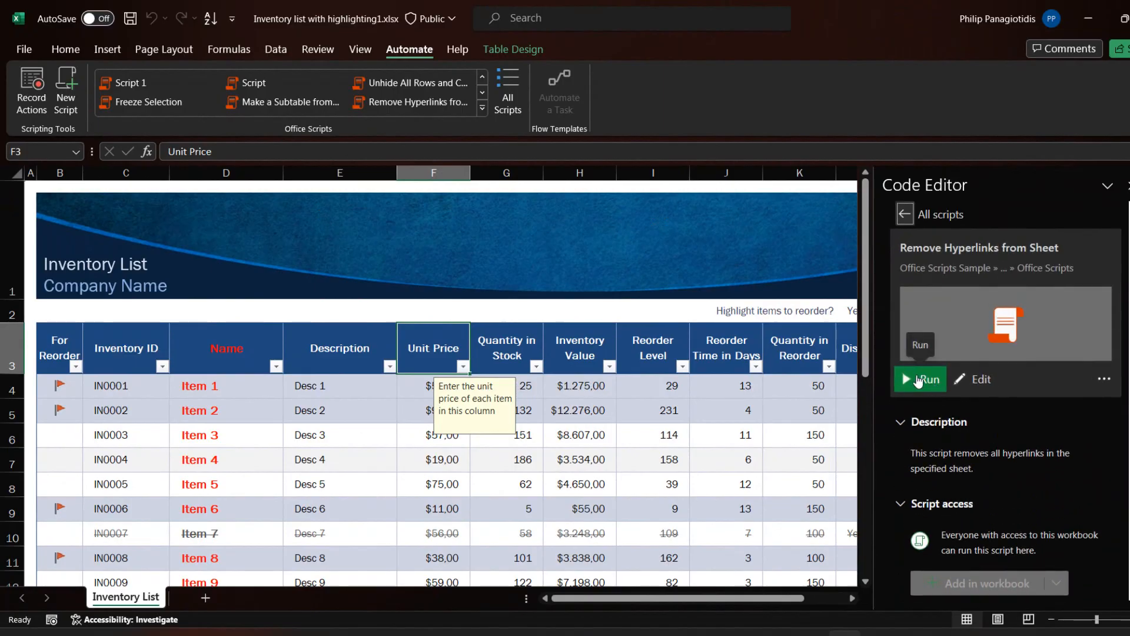
pyautogui.click(918, 380)
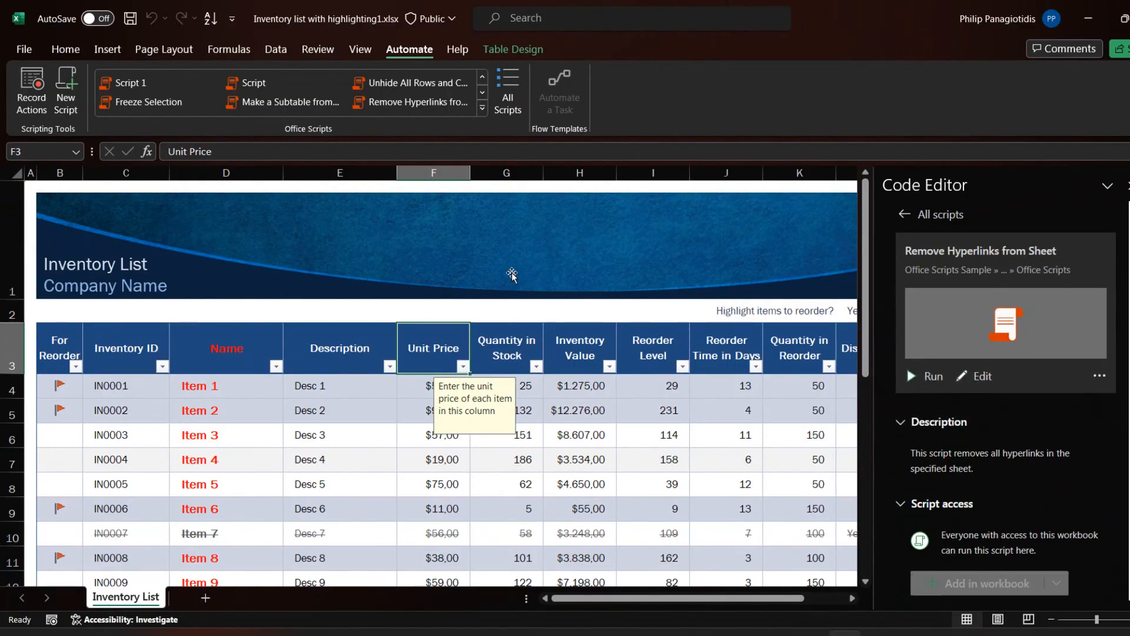
# Browse all available scripts, covering the recent ones, those in this workbook, and the samples
pyautogui.click(481, 109)
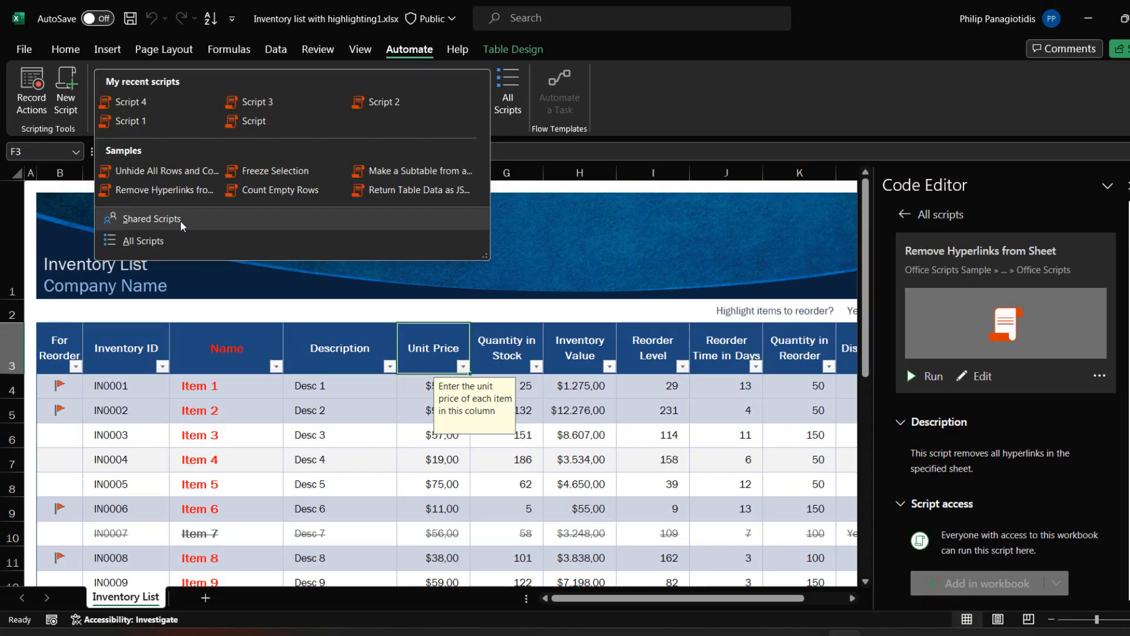
pyautogui.click(164, 240)
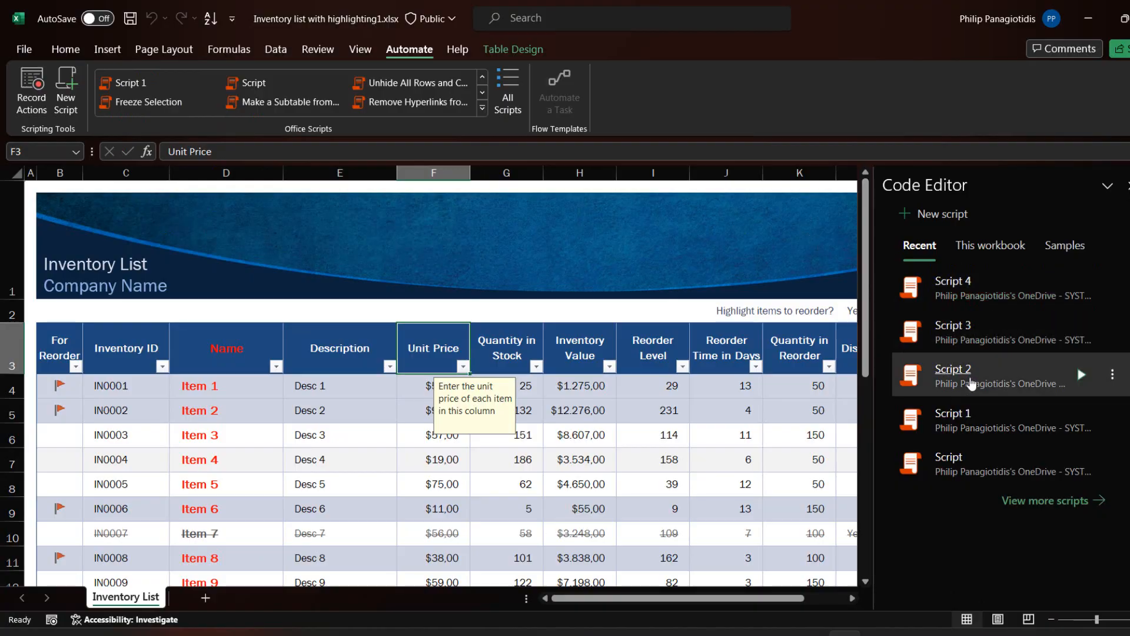
pyautogui.click(1003, 250)
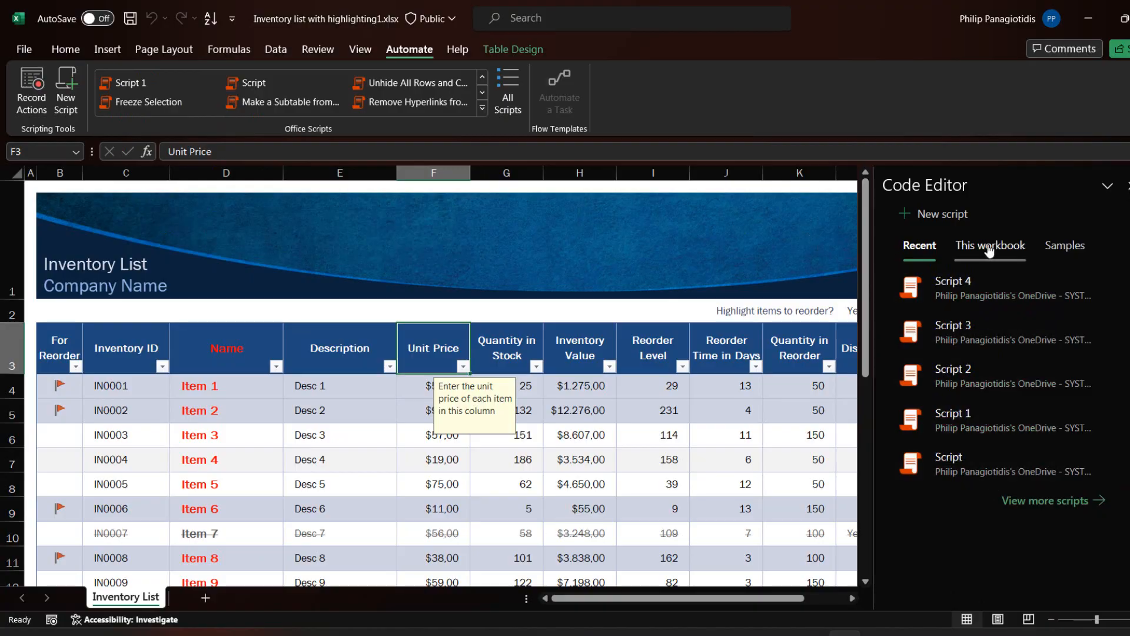
pyautogui.click(1062, 247)
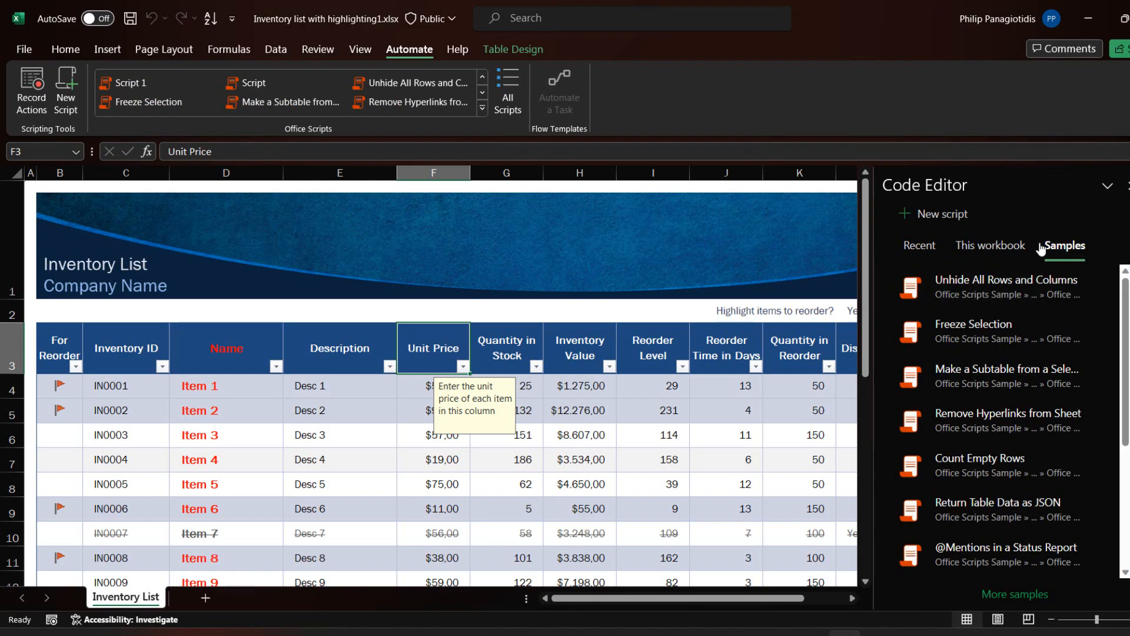
pyautogui.click(509, 86)
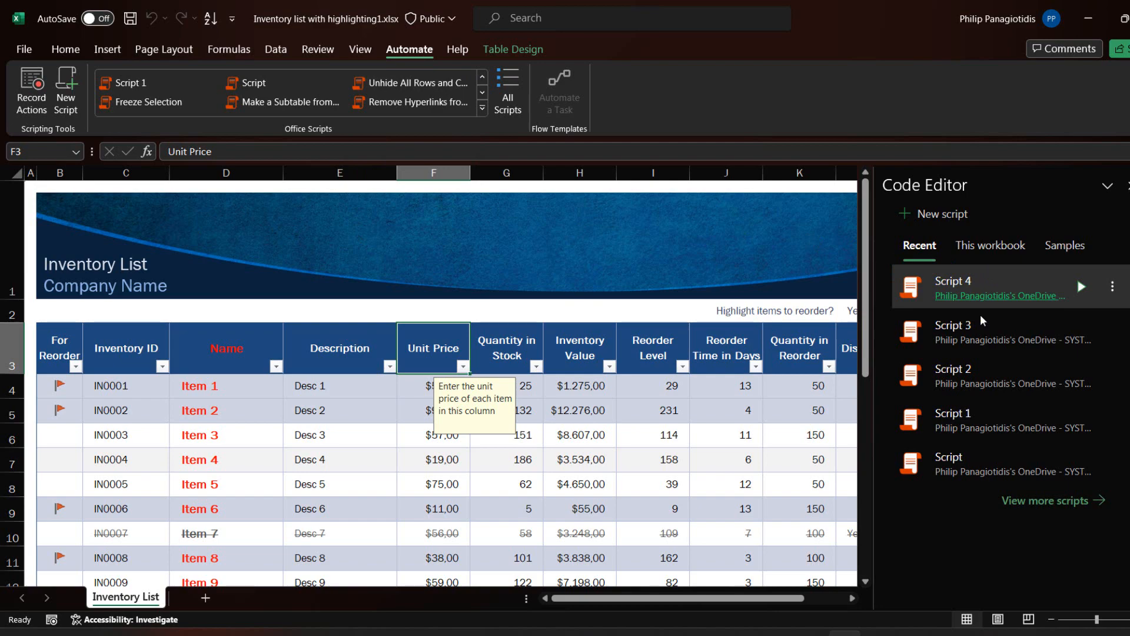
pyautogui.click(989, 250)
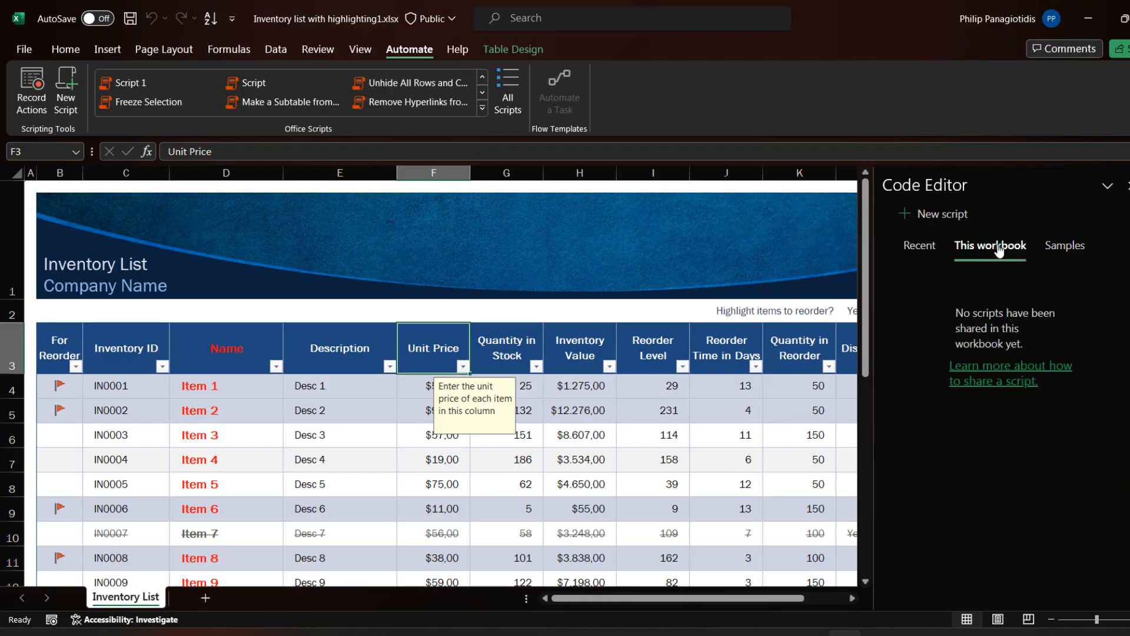
pyautogui.click(1059, 251)
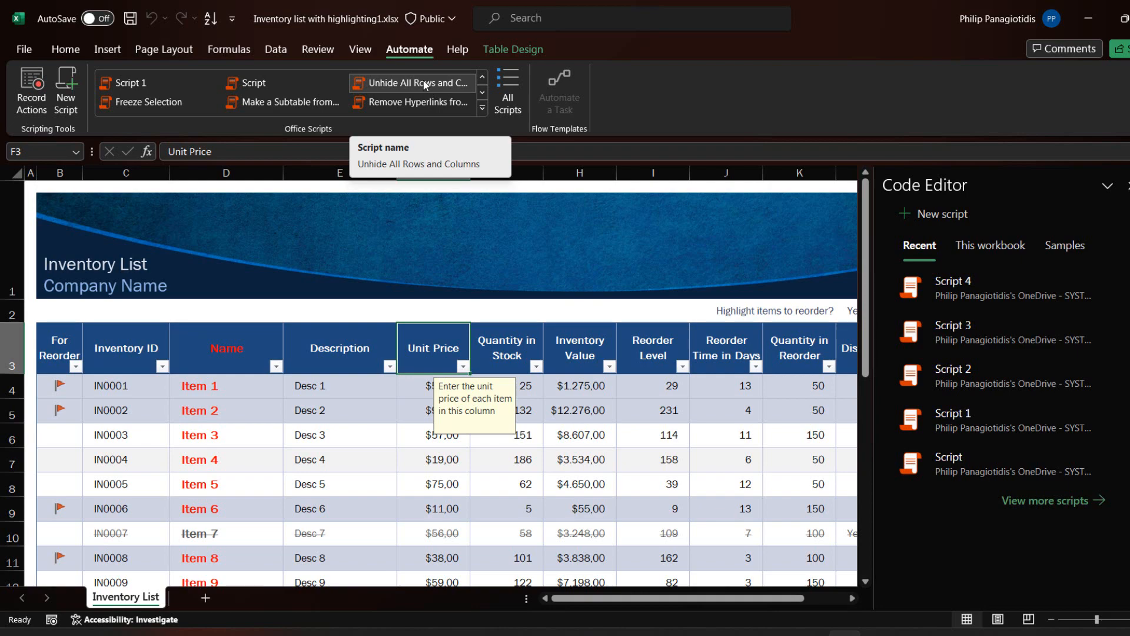
# Open the sample script "Unhide All Rows and Columns" and examine its description, script access and script activity
pyautogui.click(422, 80)
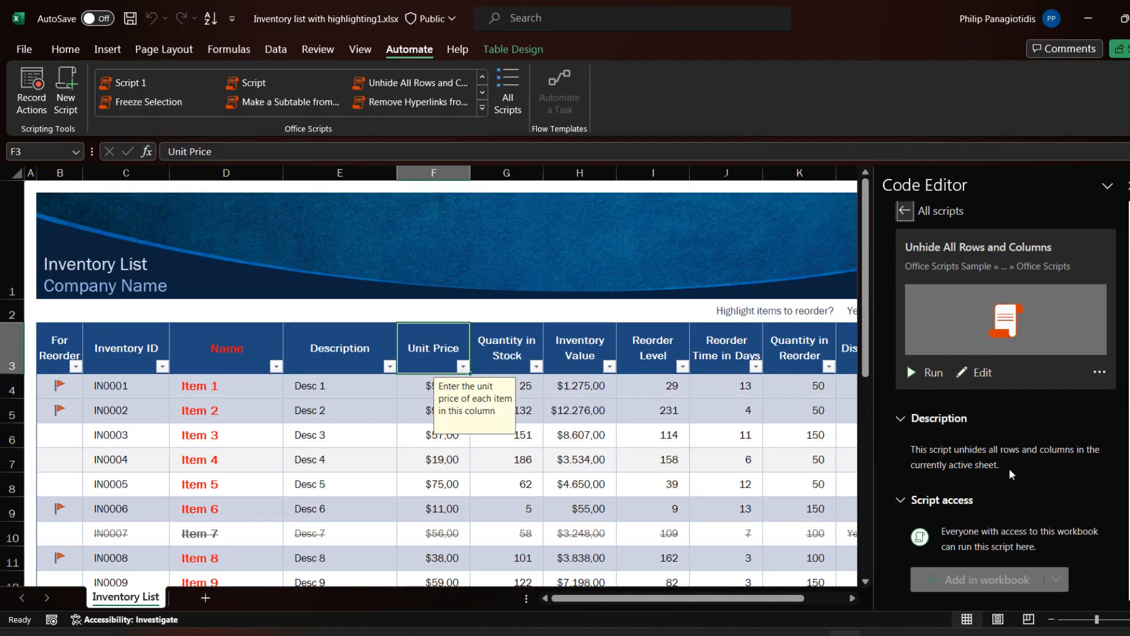
pyautogui.scroll(-1, 1009, 467)
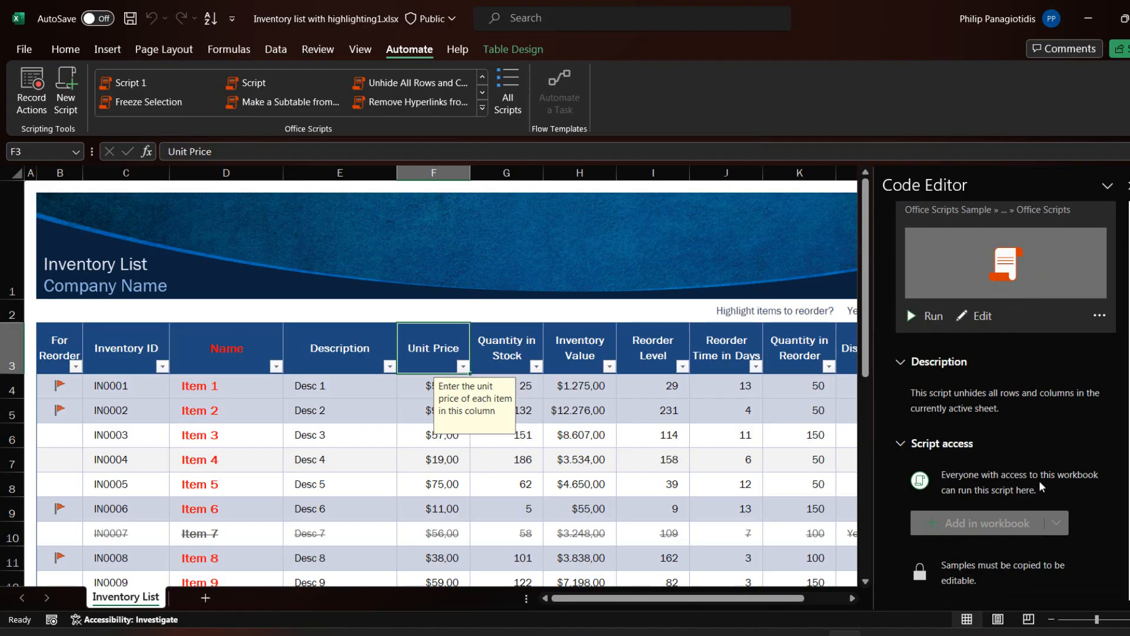
pyautogui.scroll(-2, 1039, 480)
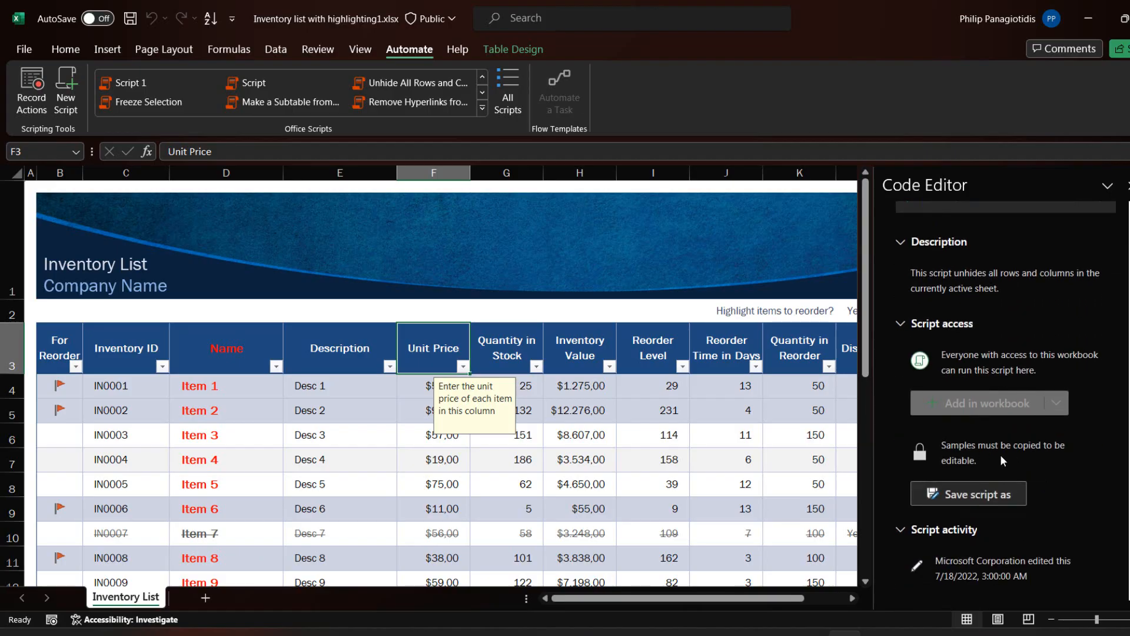
pyautogui.scroll(-1, 1054, 454)
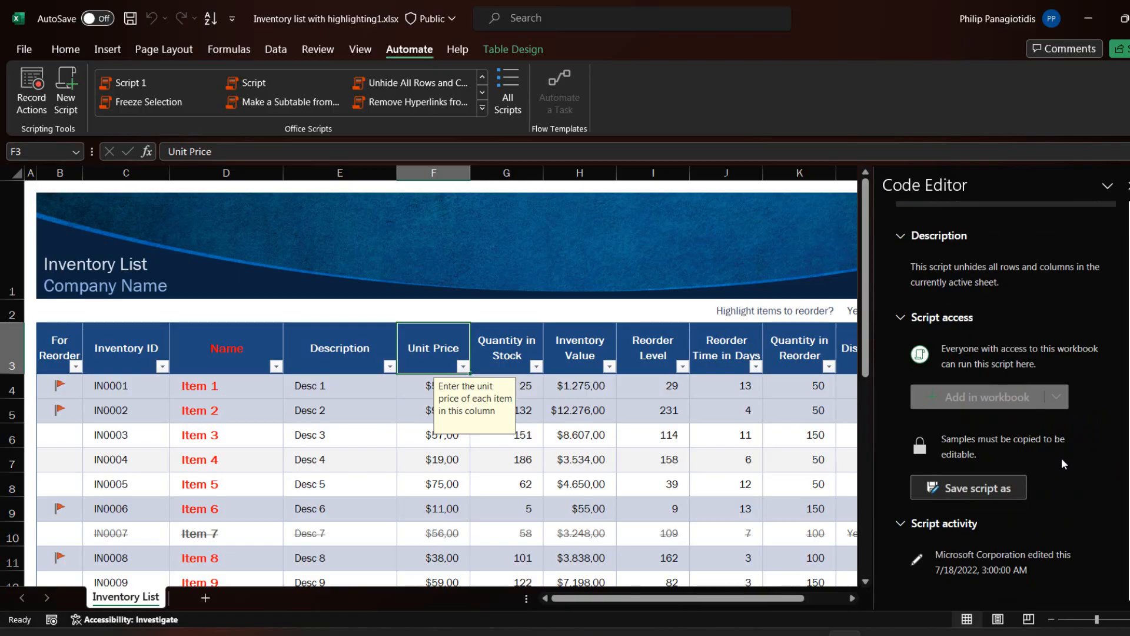
pyautogui.scroll(3, 1061, 457)
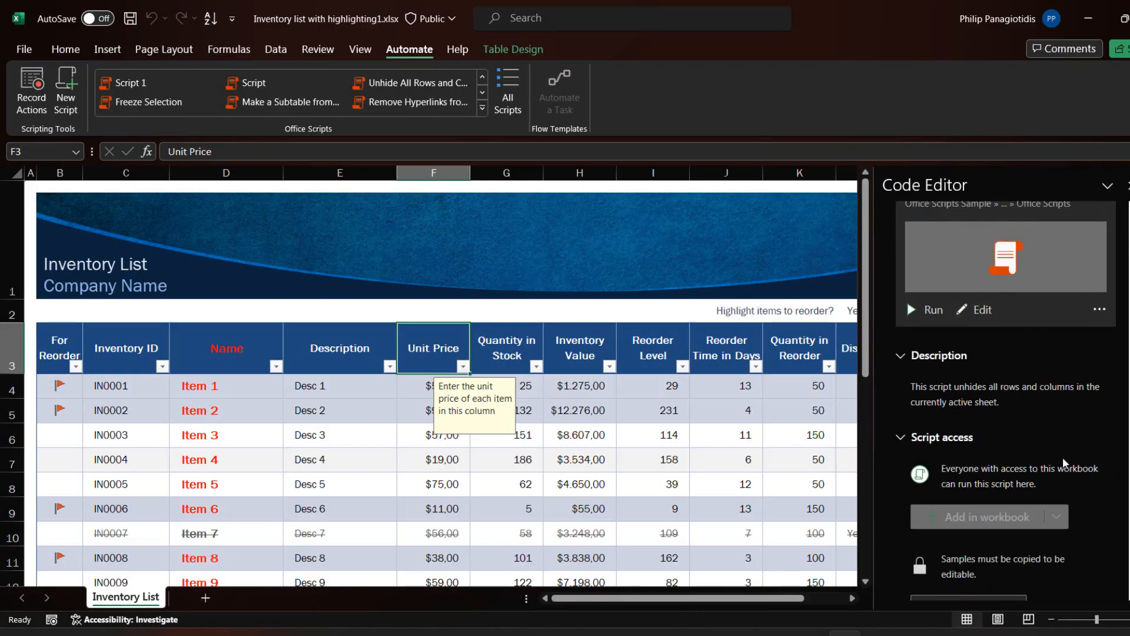
# Check the extra options of the sample script "Unhide All Rows and Columns" and open its code to read it through
pyautogui.click(1099, 370)
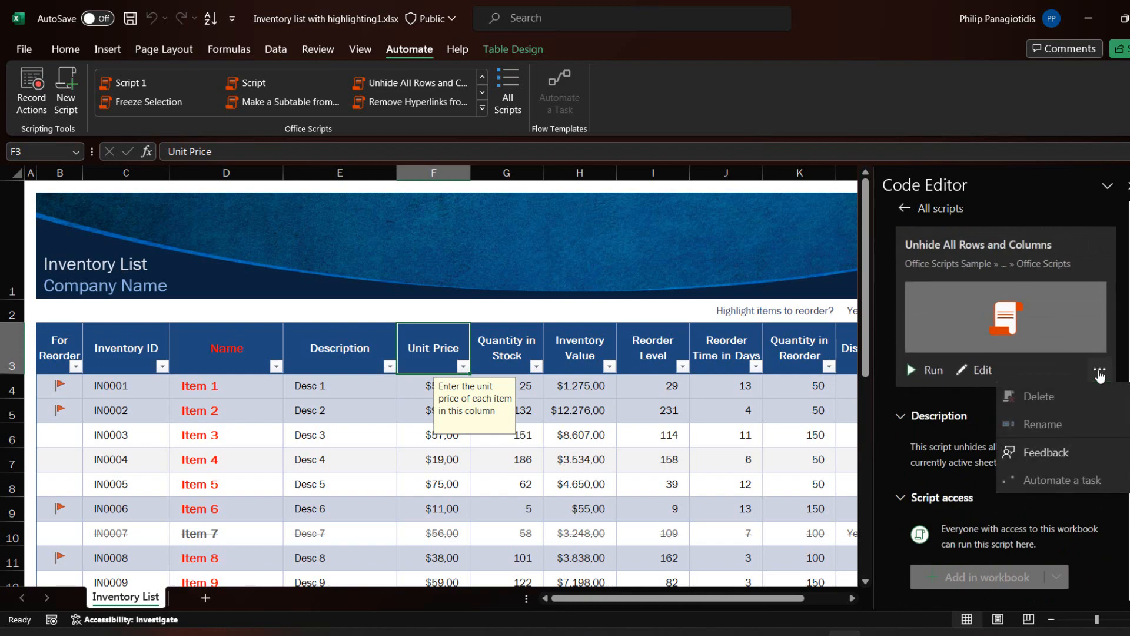
pyautogui.click(983, 375)
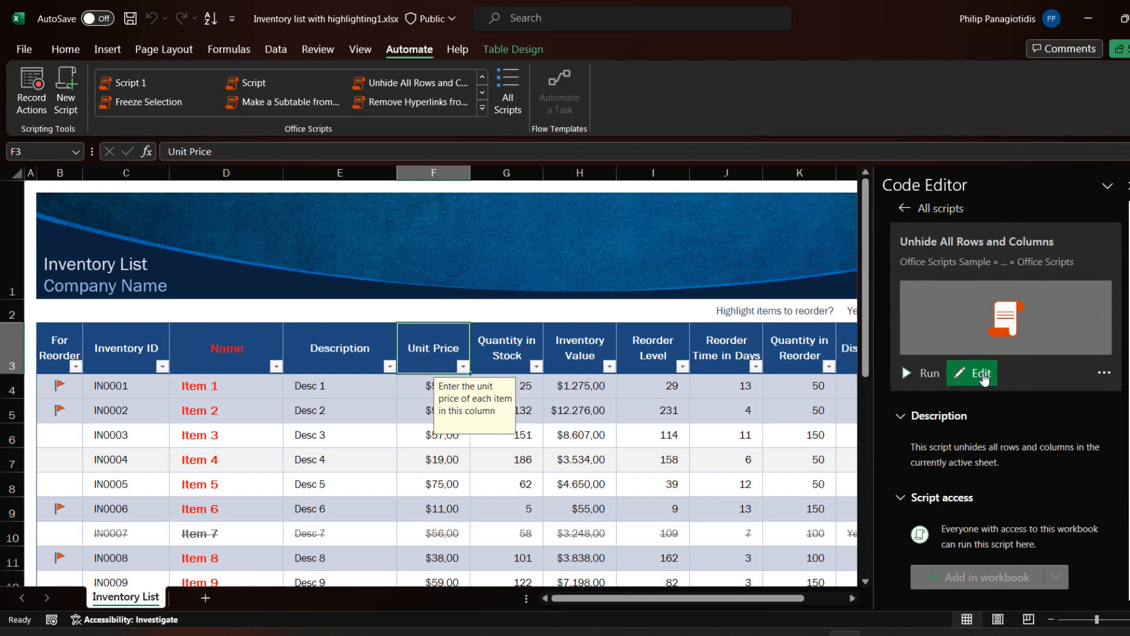
pyautogui.click(982, 374)
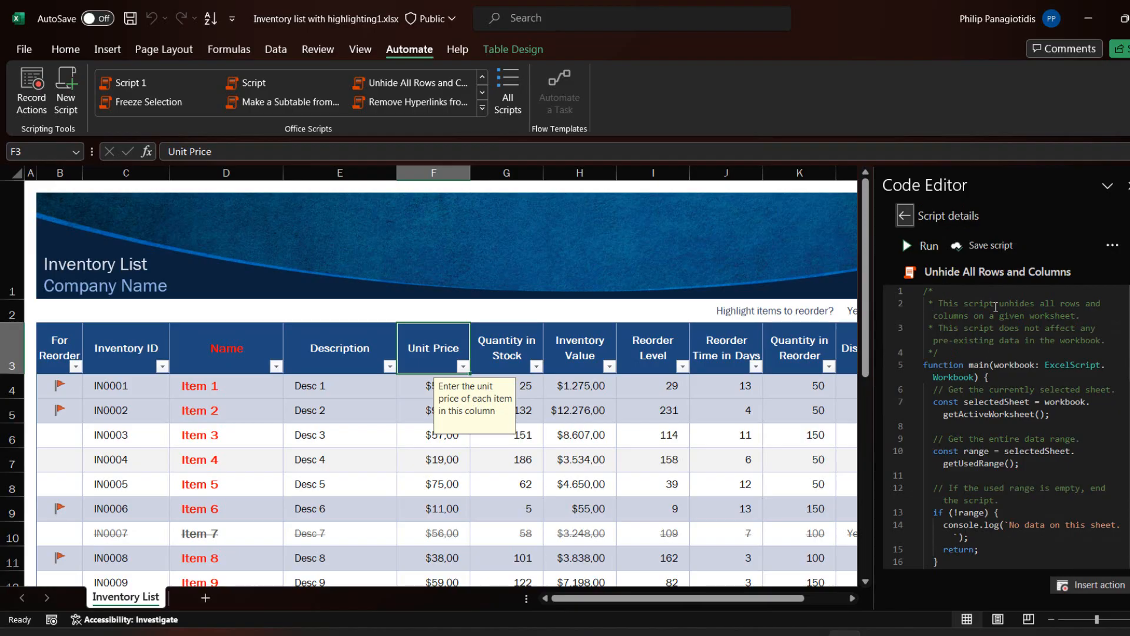
pyautogui.scroll(-2, 995, 307)
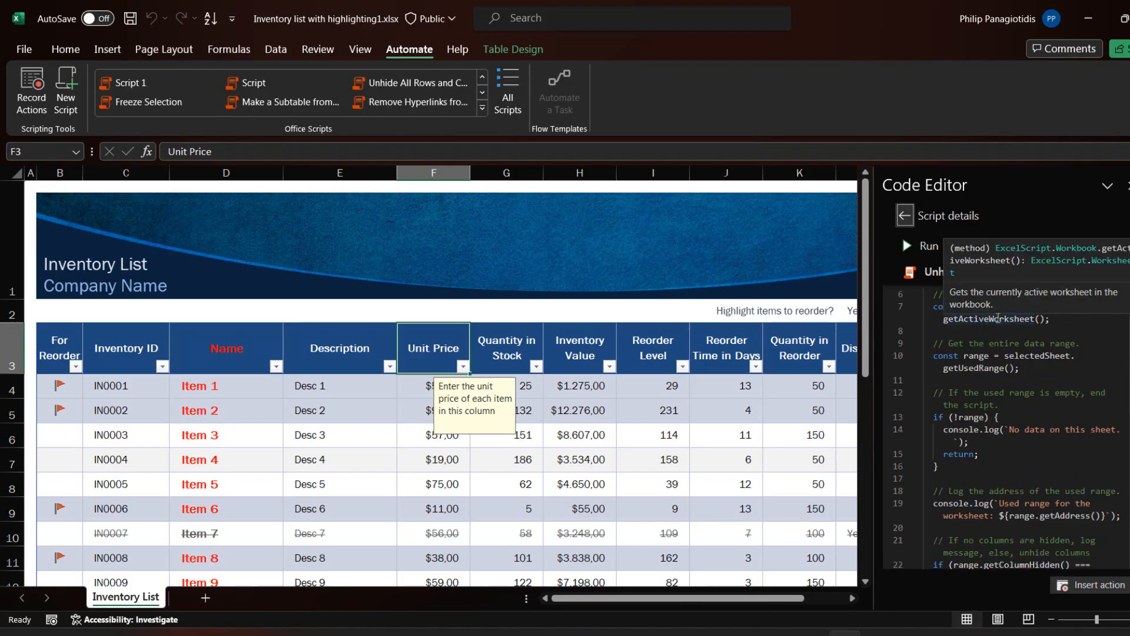
pyautogui.scroll(-5, 994, 329)
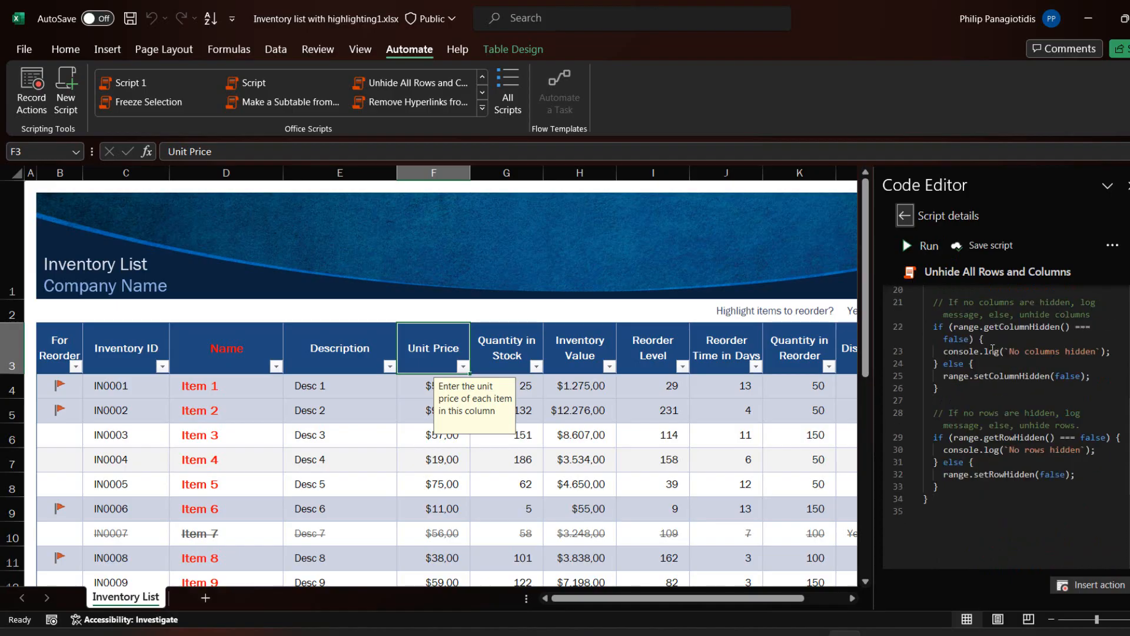
pyautogui.scroll(-3, 993, 351)
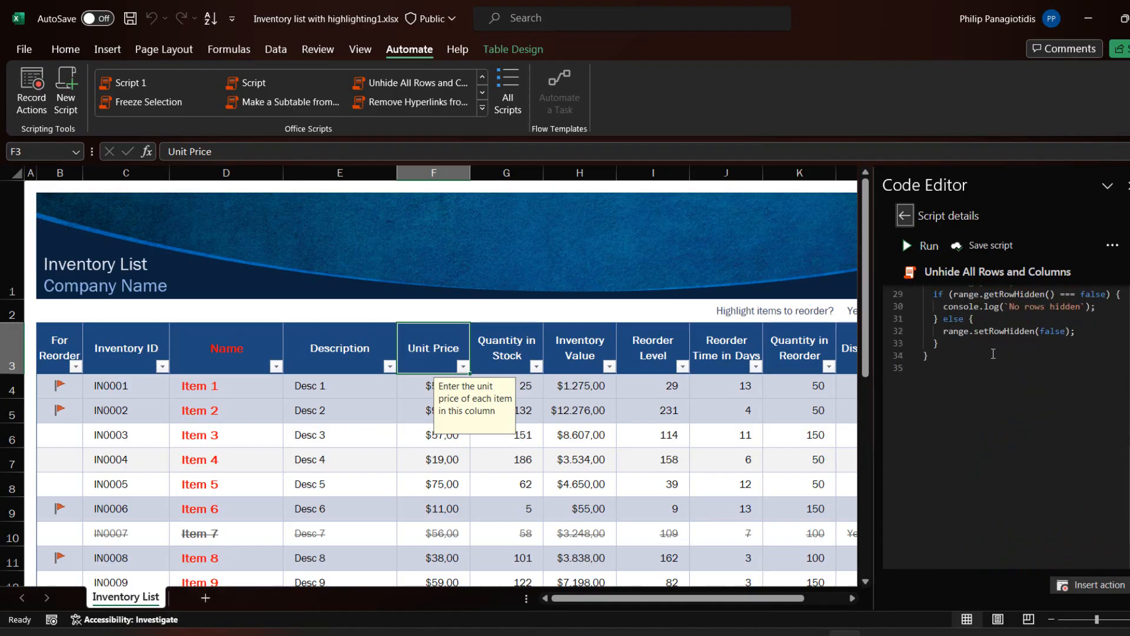
pyautogui.scroll(9, 993, 353)
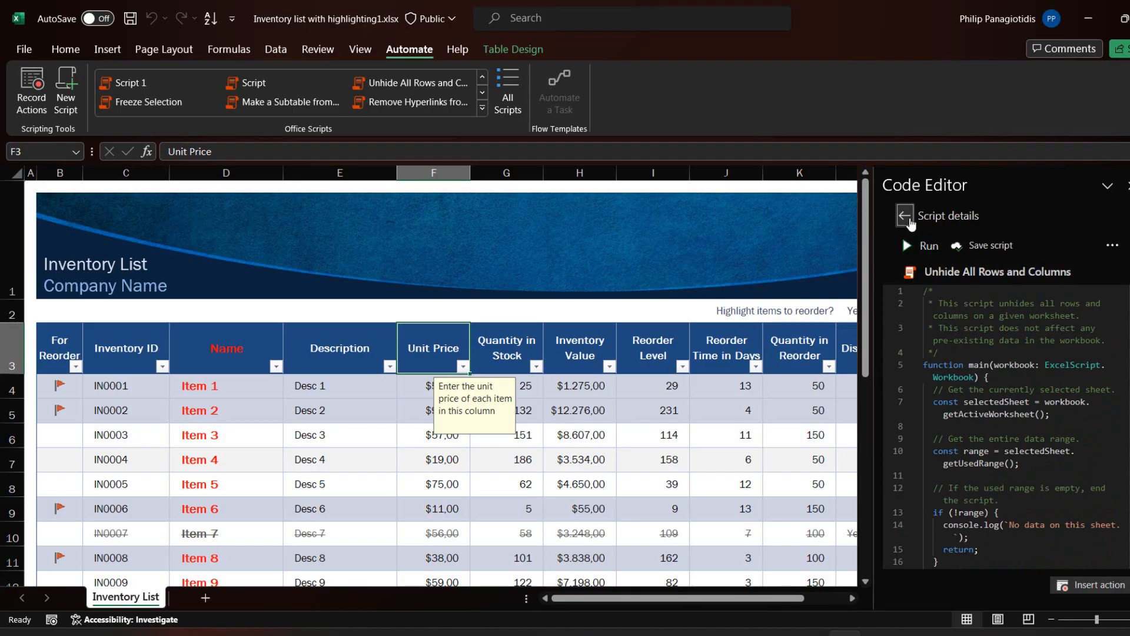
# Return to the script details of "Unhide All Rows and Columns" and run the script on the Inventory List sheet
pyautogui.click(904, 215)
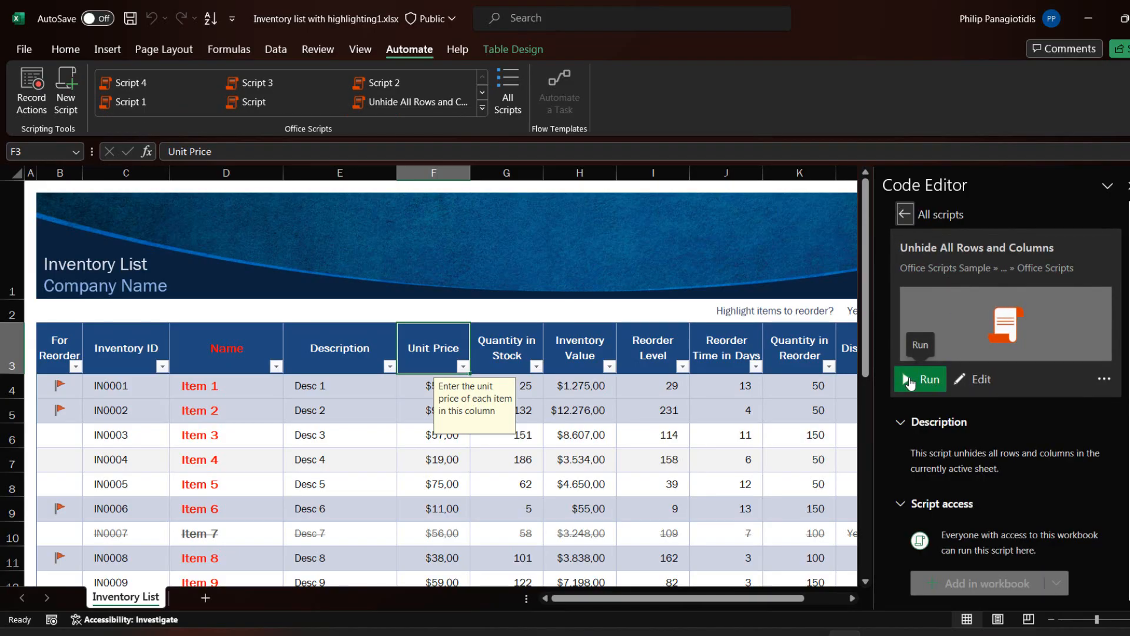
pyautogui.click(909, 380)
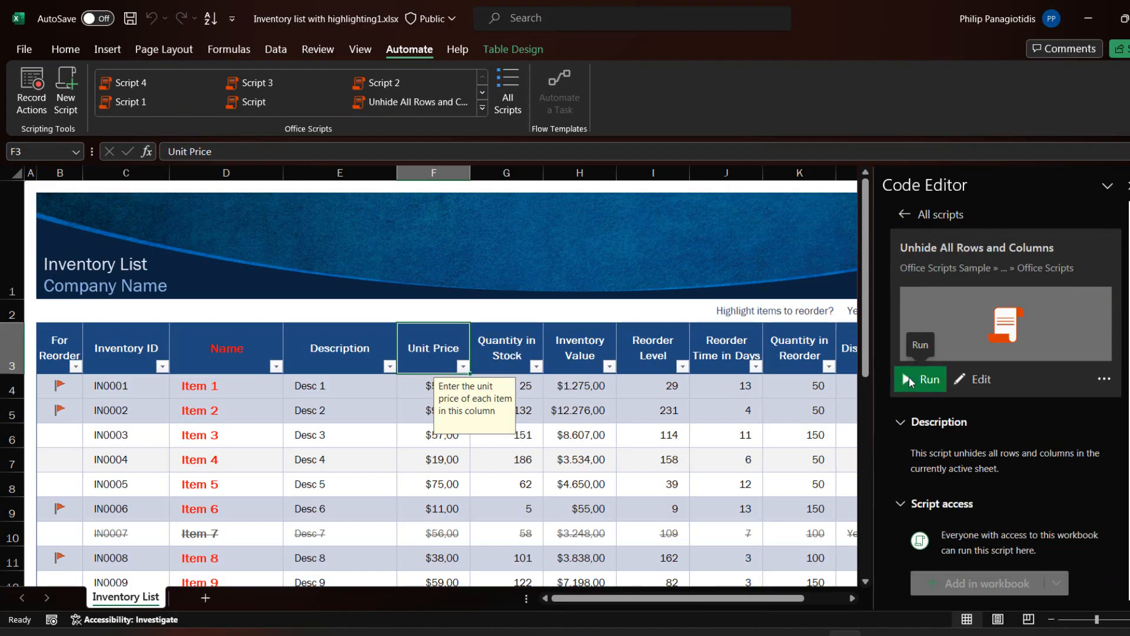